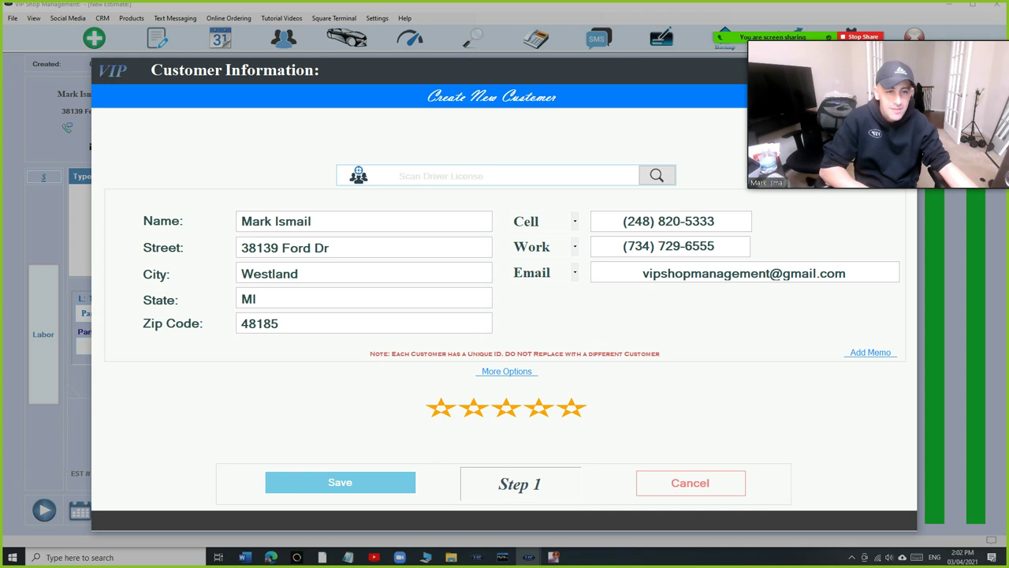
Step: Store the new customer record and return to the empty estimate with a 0.00 total
key("Return")
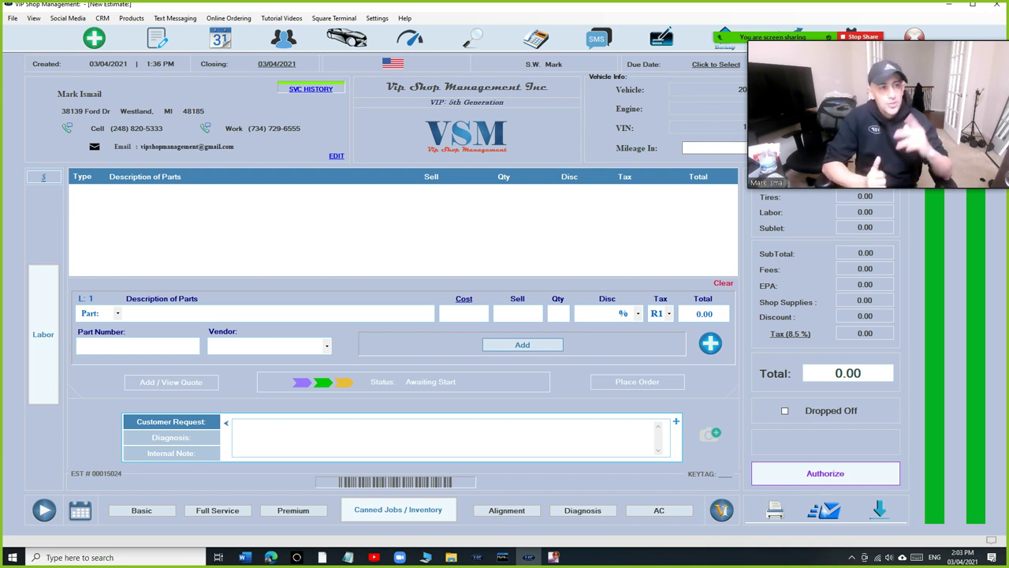
Step: In Smart CRM automatic SMS, switch AUTO-SMS to ON and choose Google as the review site
left_click(129, 313)
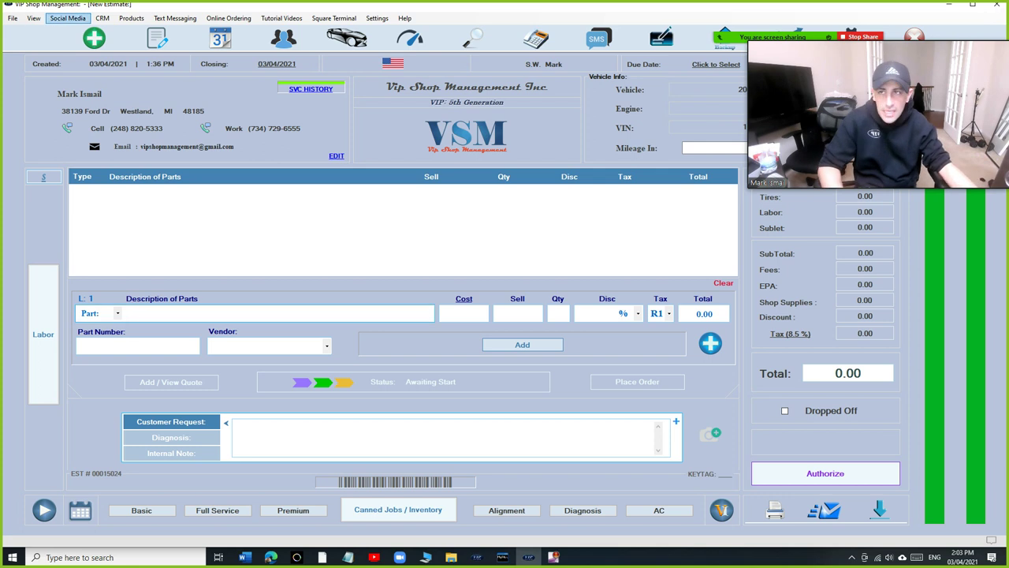
left_click(102, 18)
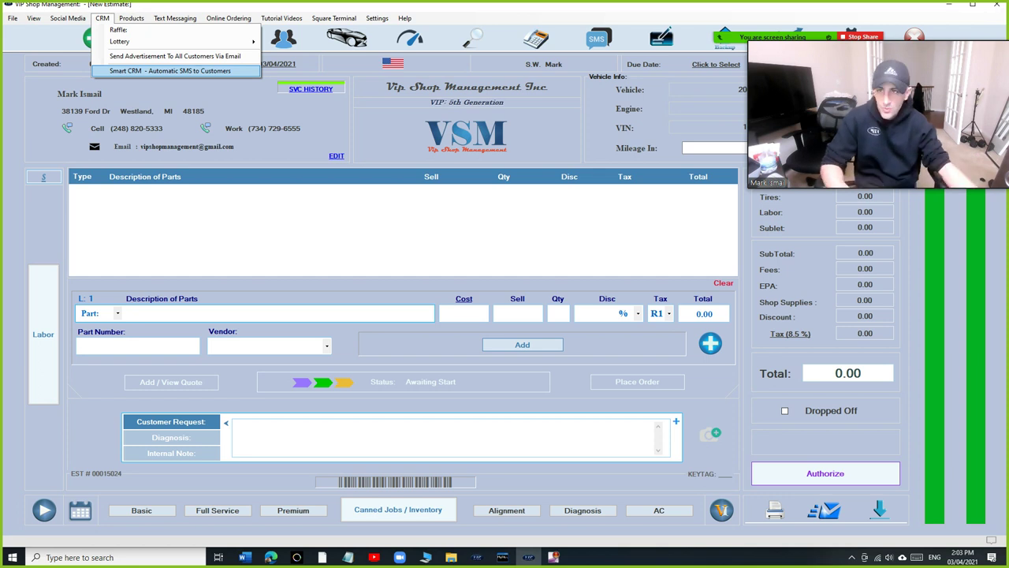
key("Return")
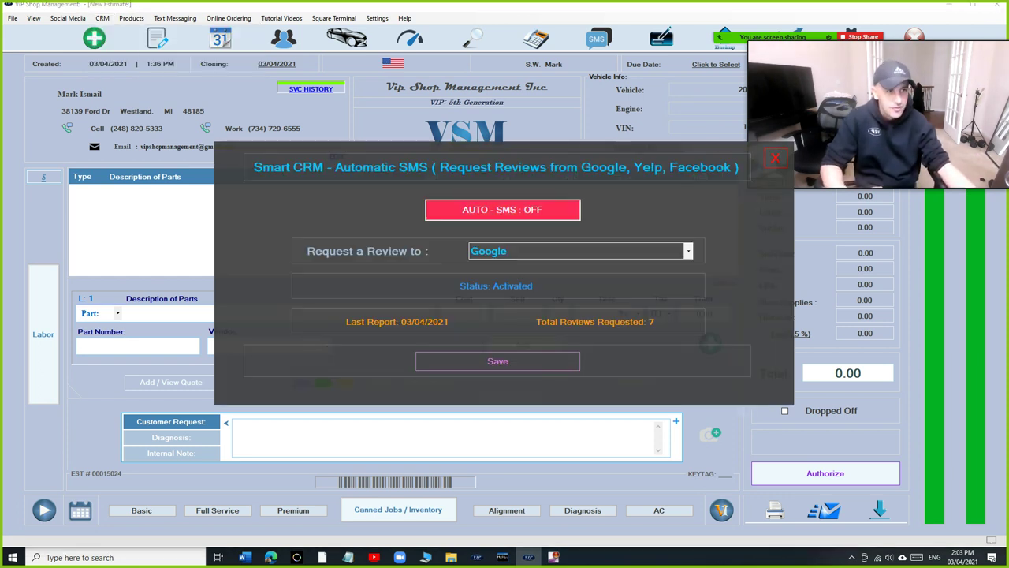
key("alt+Down")
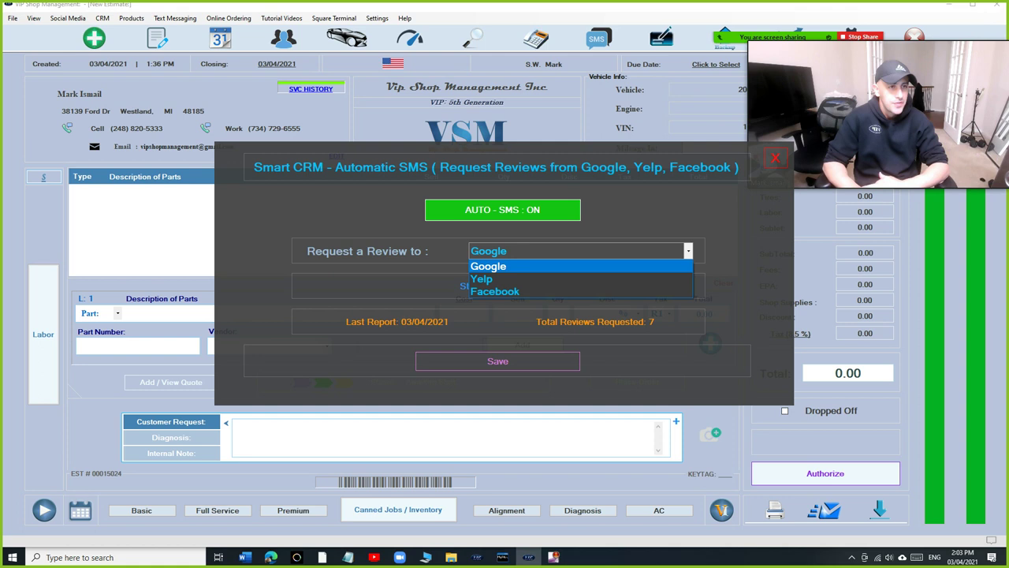
key("Down")
key("Down")
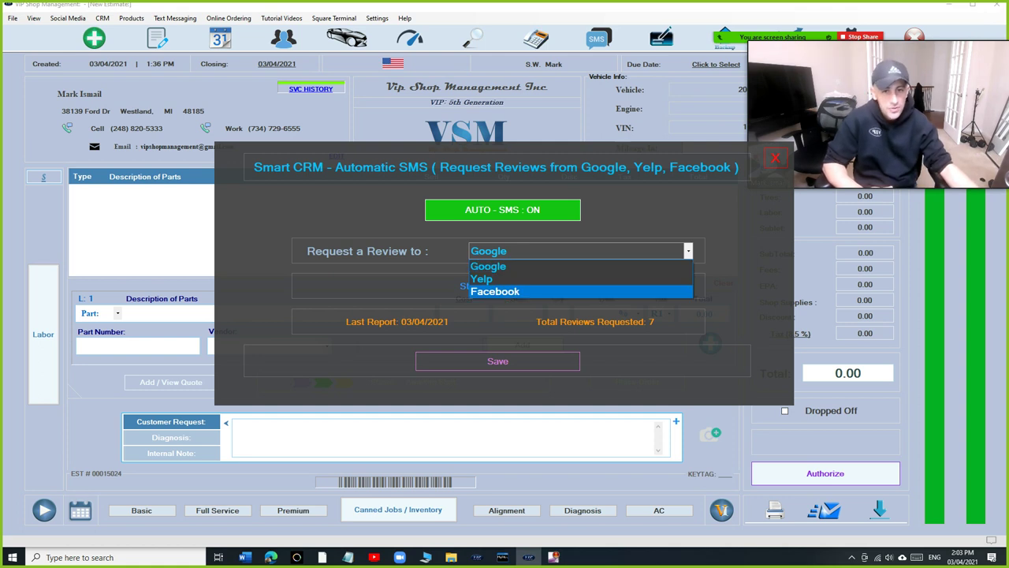
key("Up")
key("Up")
key("Return")
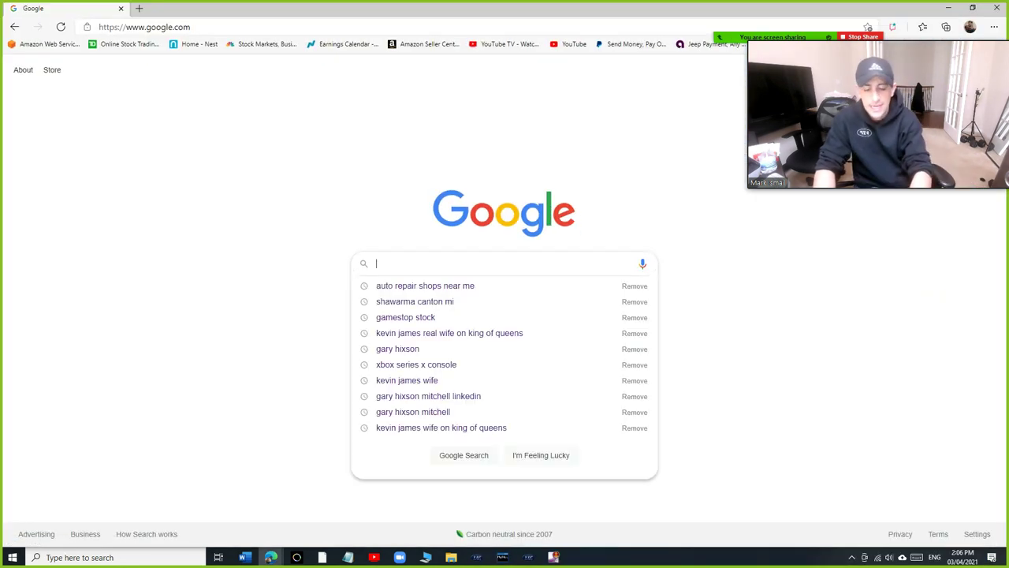
Step: Search Google for 'auto repair shops near me' and scroll down to the local shop listings
type("auto")
key("Down")
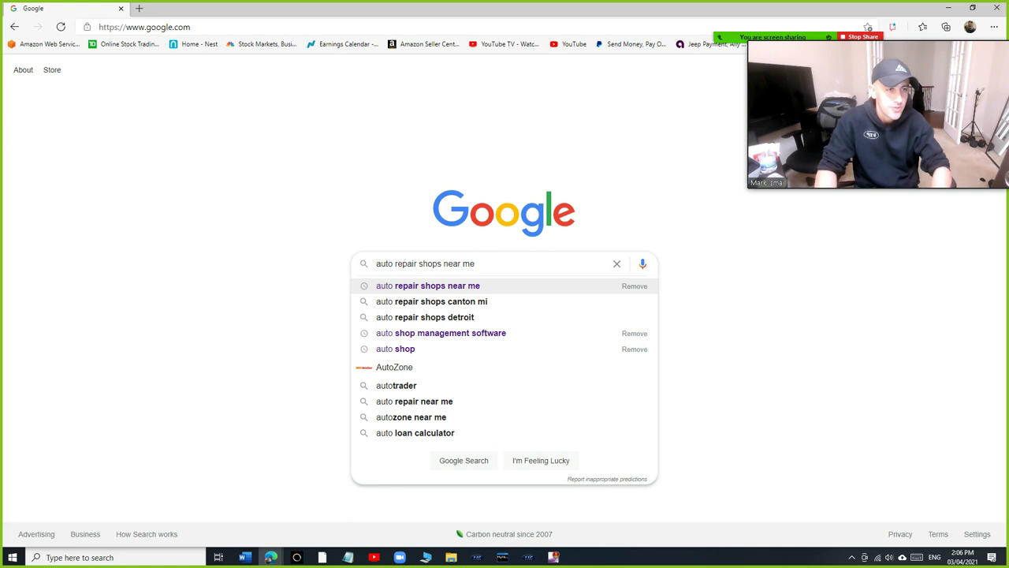
key("Return")
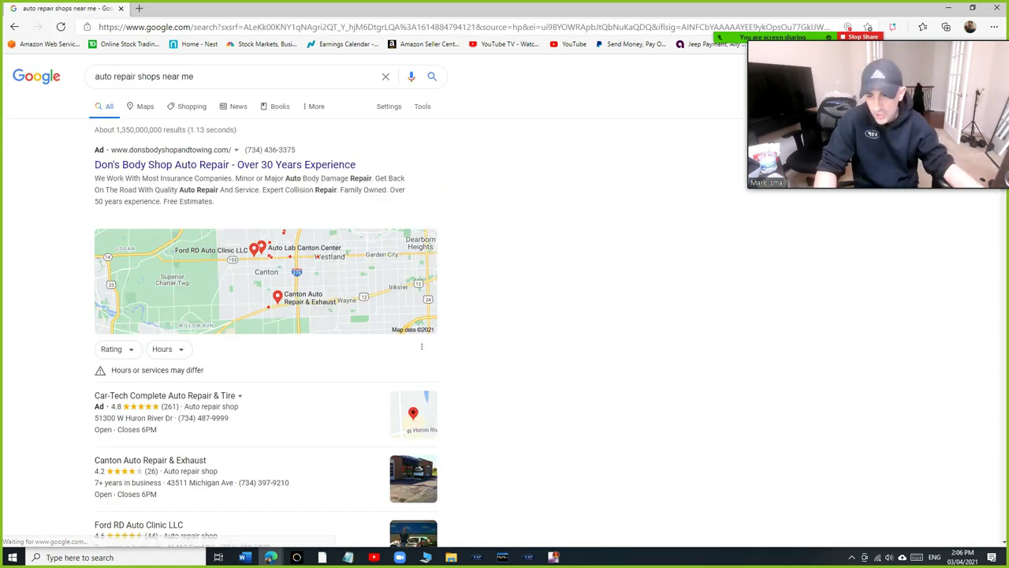
scroll(266, 300, "down", 1)
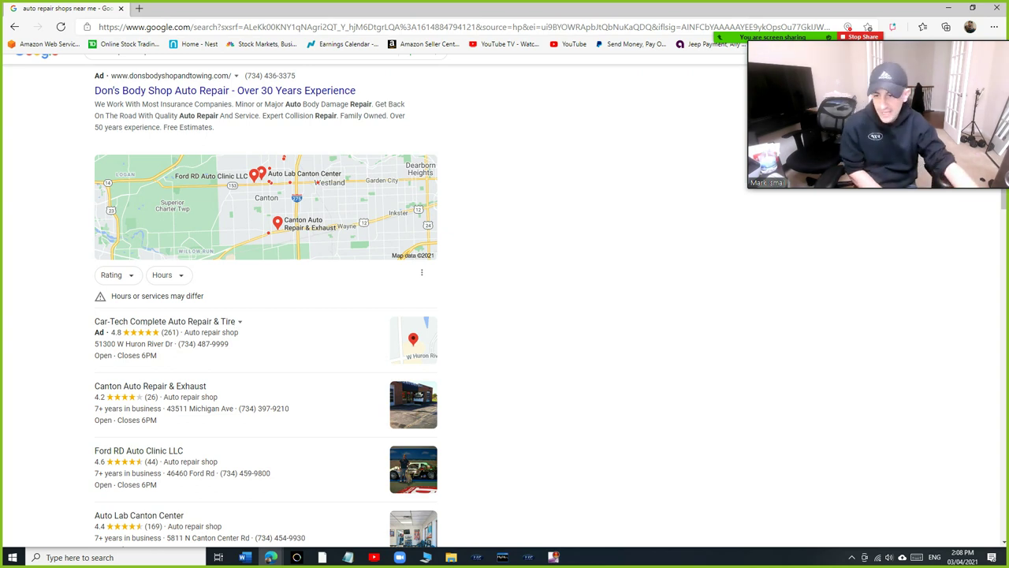
scroll(141, 307, "down", 2)
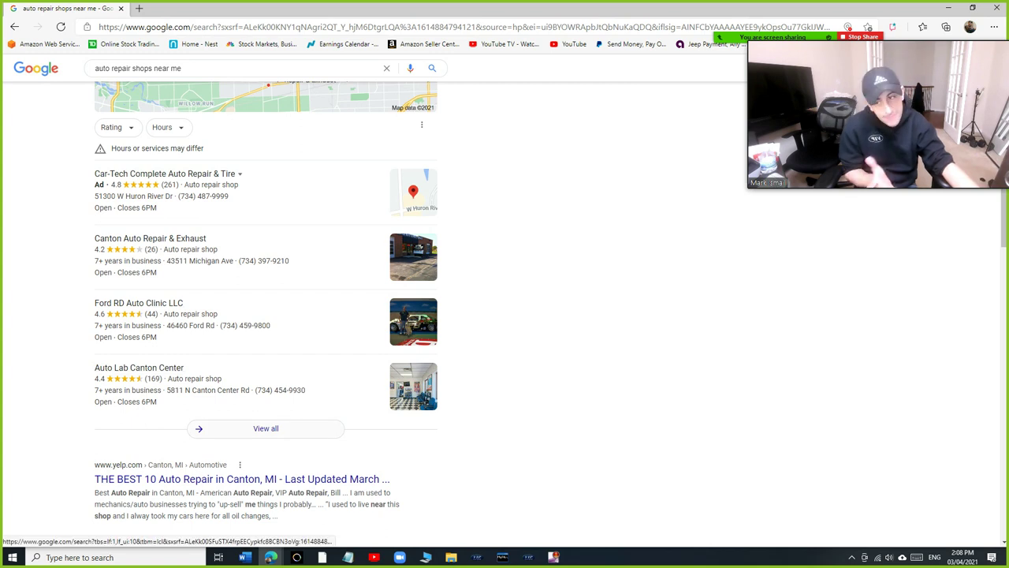
Step: Open Mechanic One Auto Repair's Maps listing with 341 reviews, then minimize Chrome
left_click(265, 428)
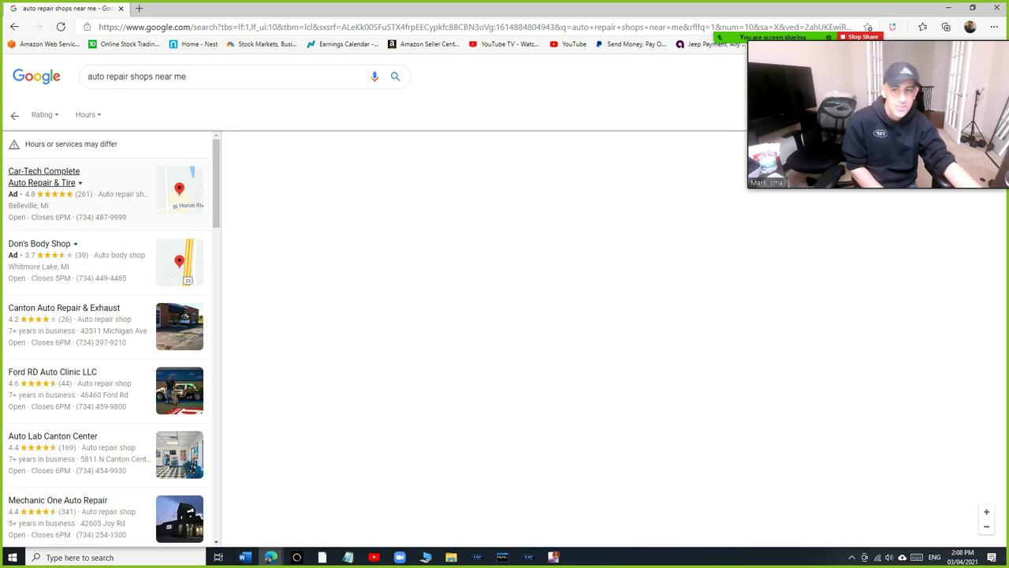
scroll(48, 244, "down", 2)
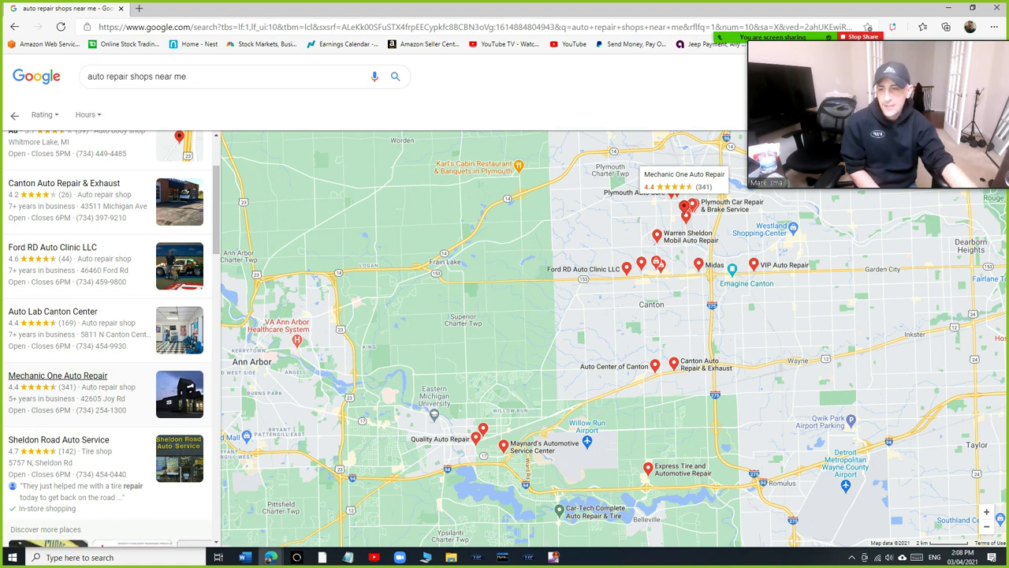
left_click(58, 375)
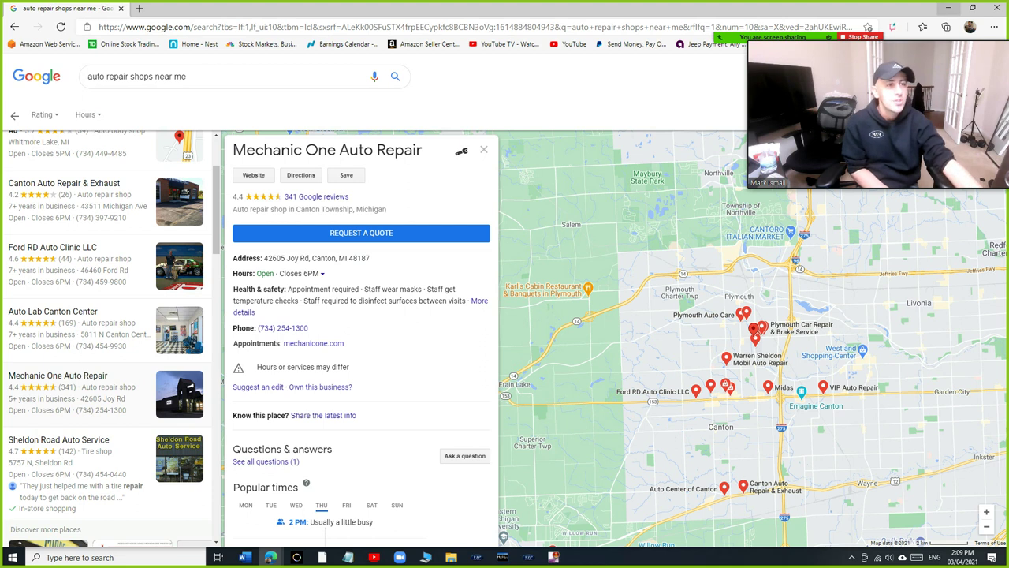
left_click(948, 8)
Step: Confirm Smart CRM shows AUTO-SMS ON with Google selected, then close the dialog
left_click(103, 18)
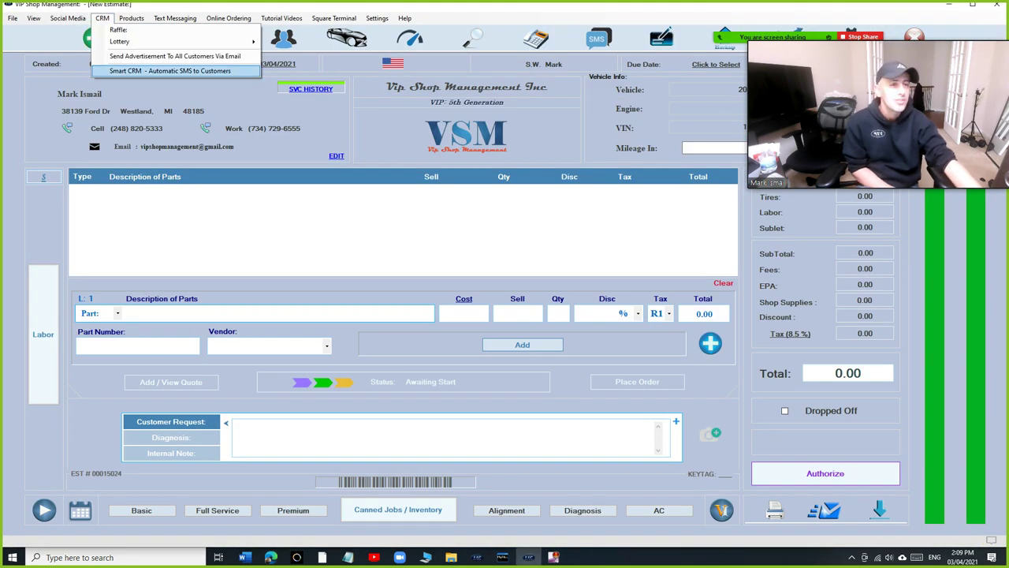
left_click(170, 70)
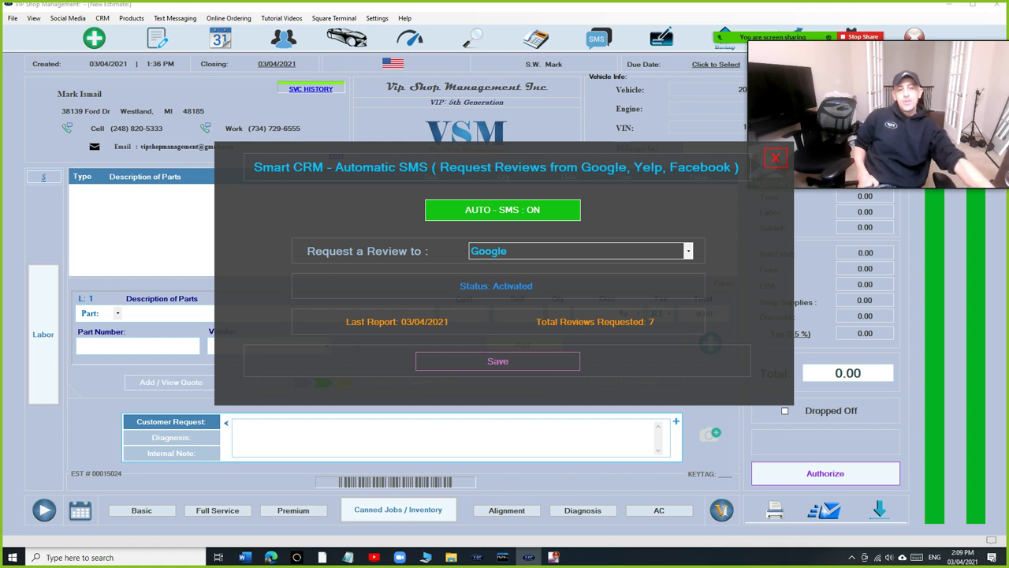
left_click(776, 158)
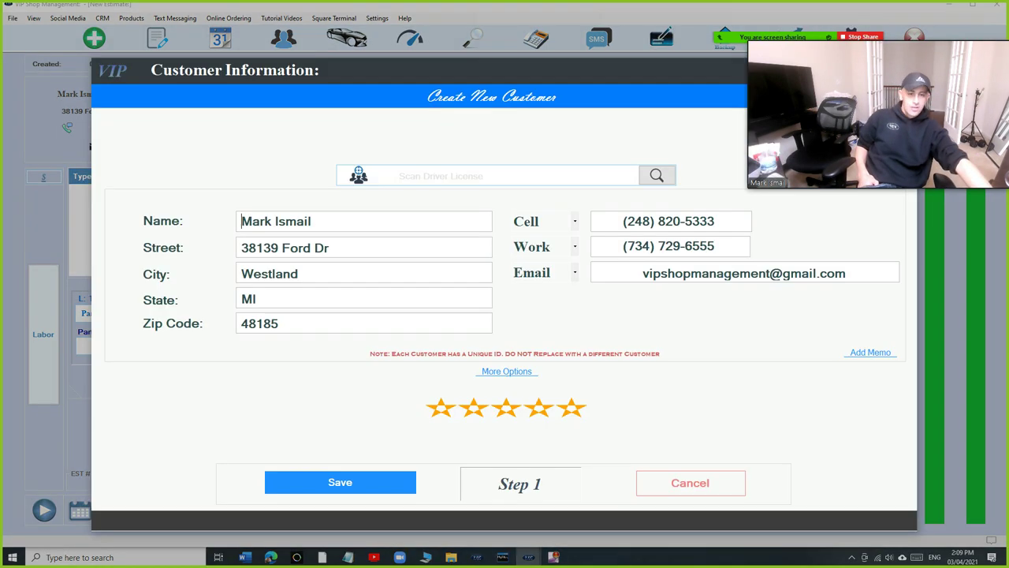
Step: Save the Customer Information dialog without changes to get back to the empty estimate
key("Return")
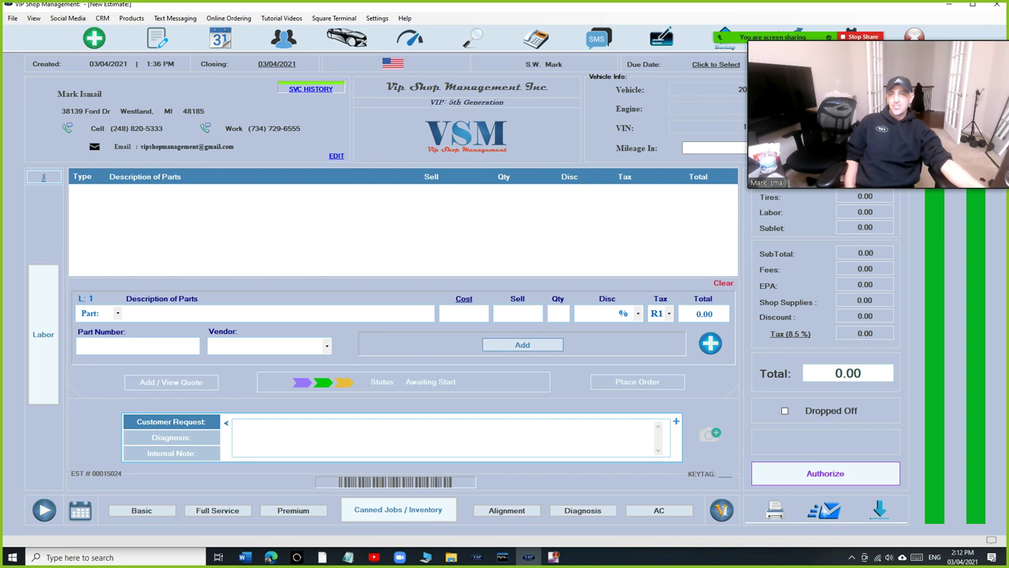
Step: Check the Google review link in the Setup Reviews text-message template, then close it
left_click(130, 313)
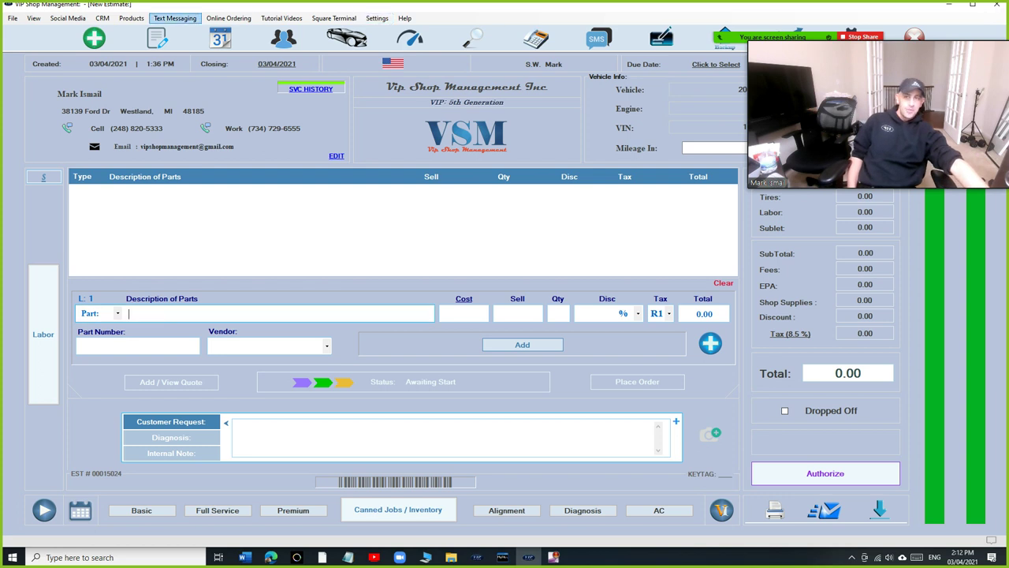
left_click(175, 17)
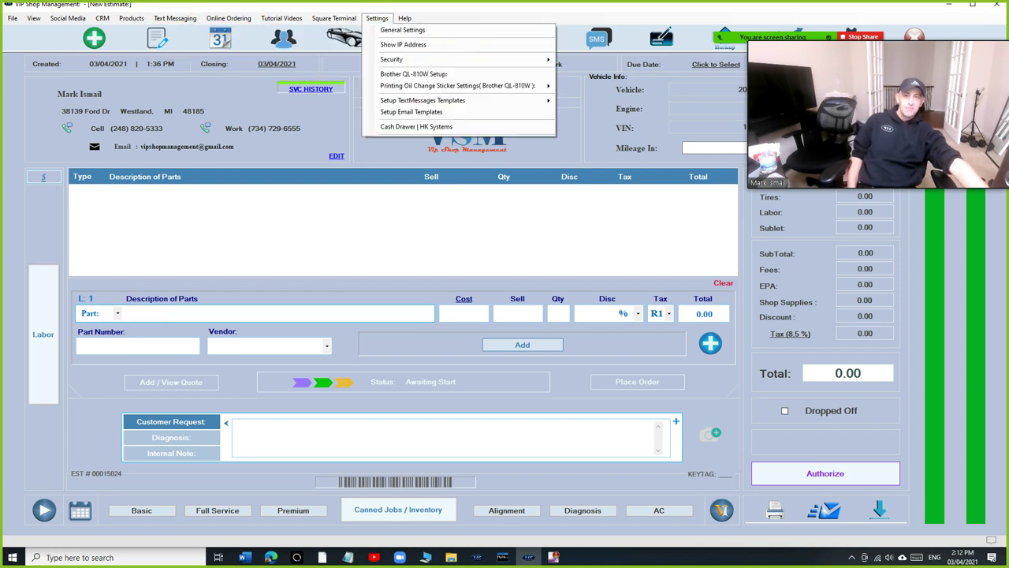
mouse_move(423, 100)
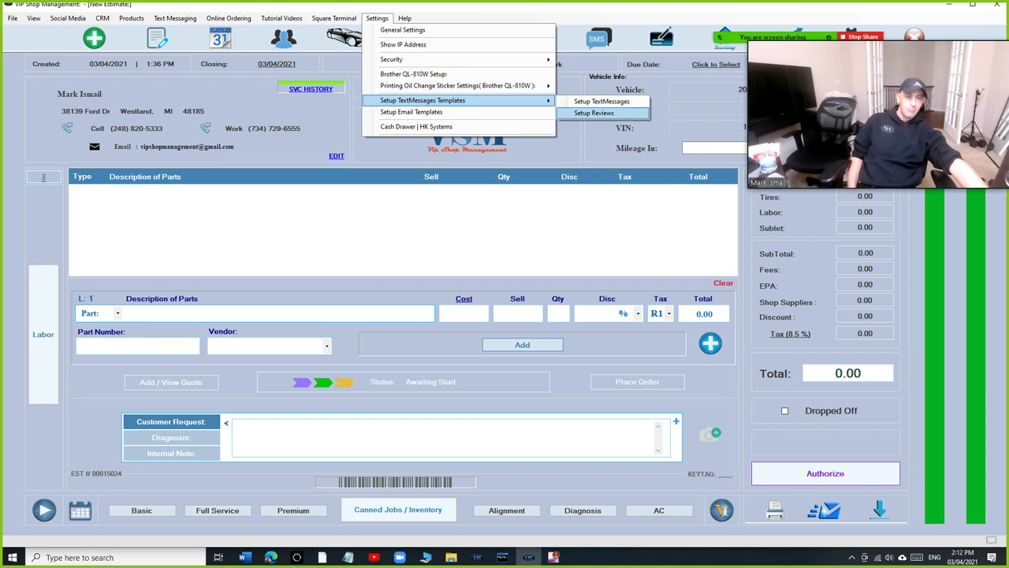
left_click(594, 113)
left_click_drag(613, 196, 276, 196)
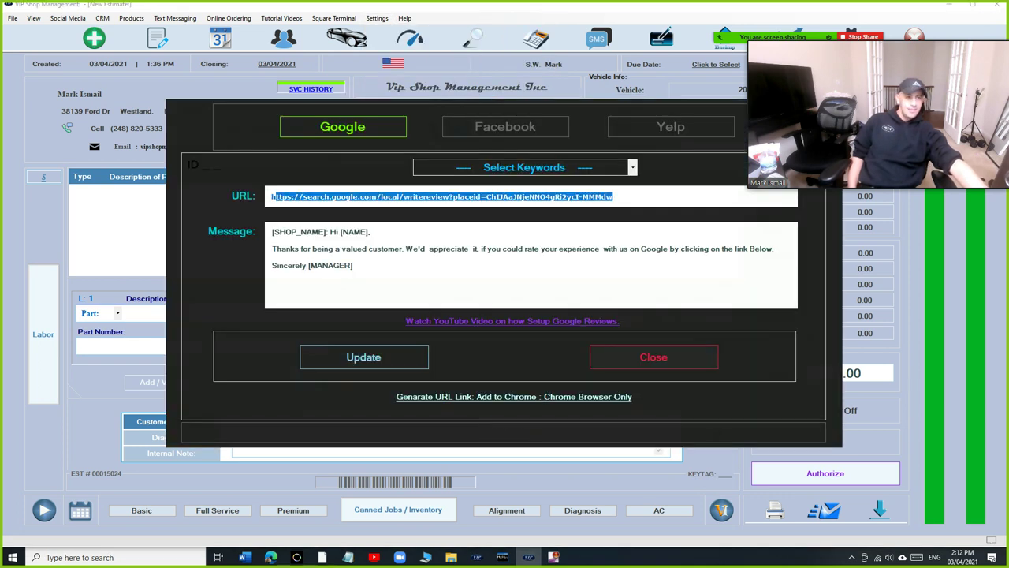
key("Escape")
left_click(102, 18)
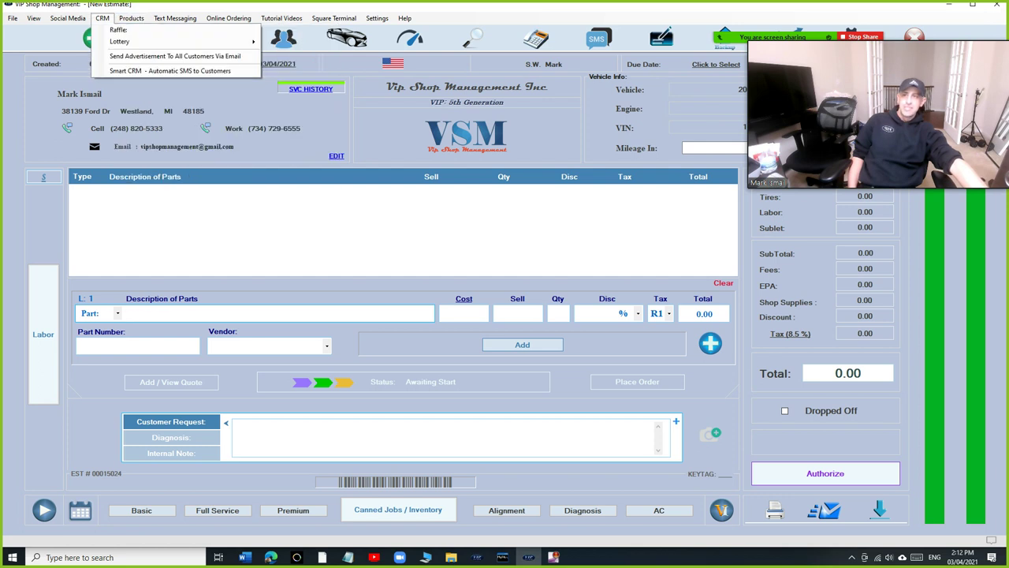
Step: Save Smart CRM with AUTO-SMS ON and Google selected, then cancel Customer Information unchanged
left_click(170, 70)
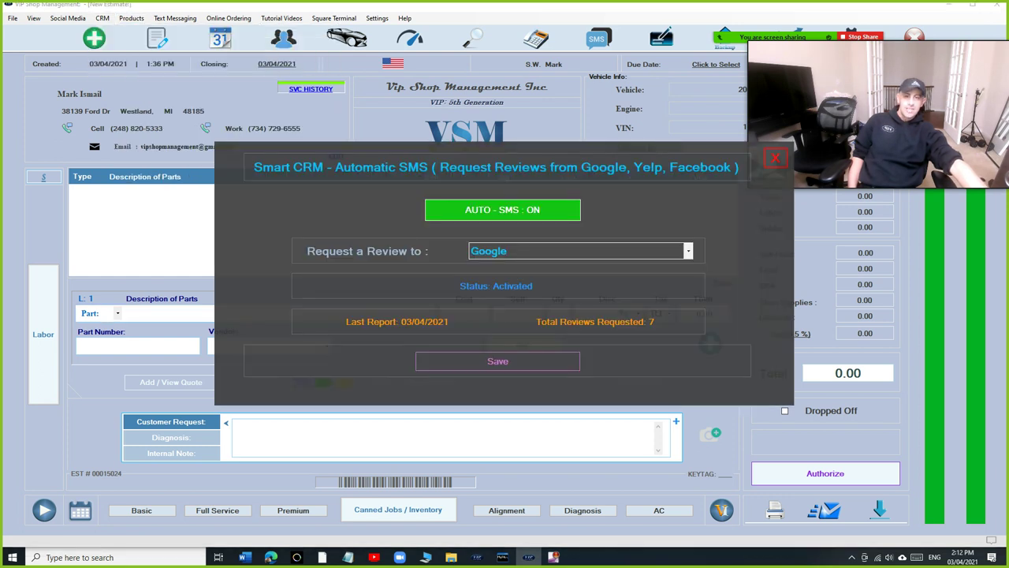
left_click(502, 209)
left_click(502, 209)
left_click(688, 251)
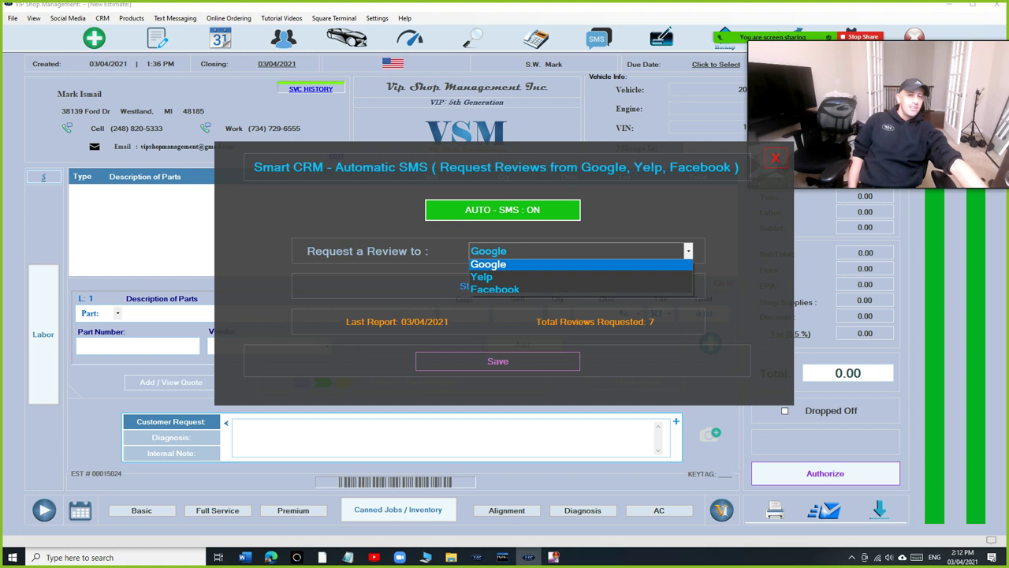
left_click(551, 264)
left_click(498, 361)
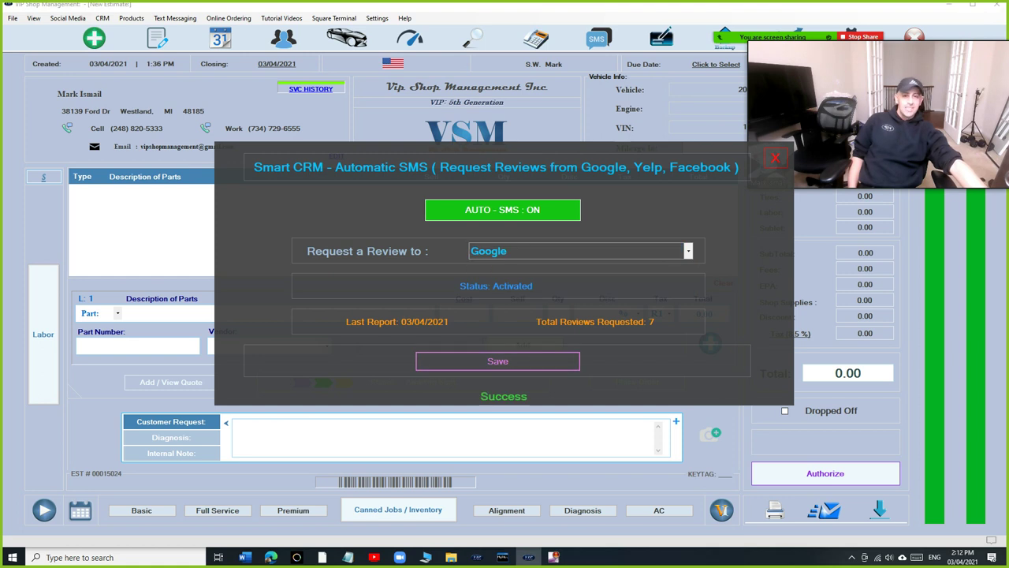
left_click(775, 158)
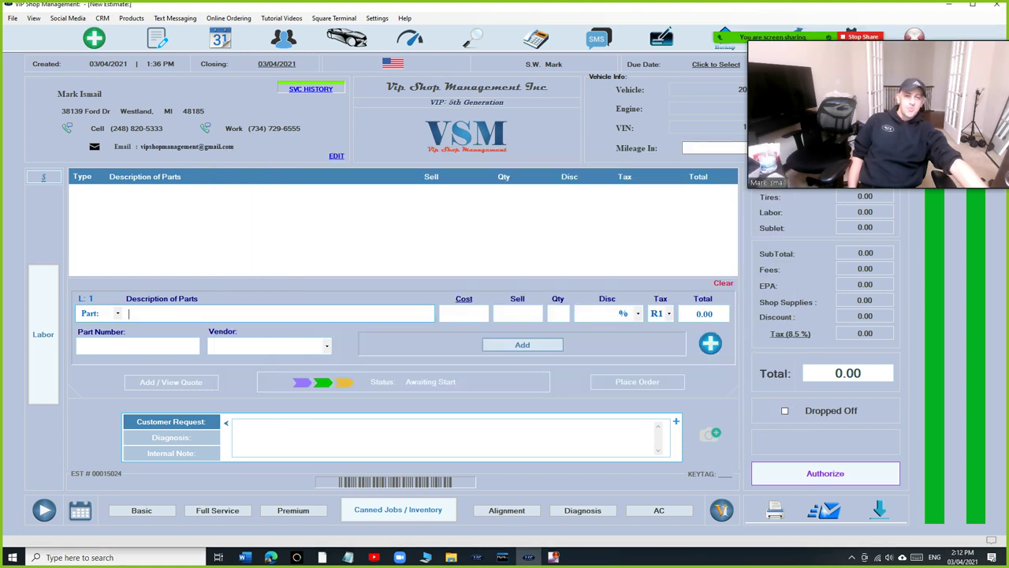
left_click(337, 156)
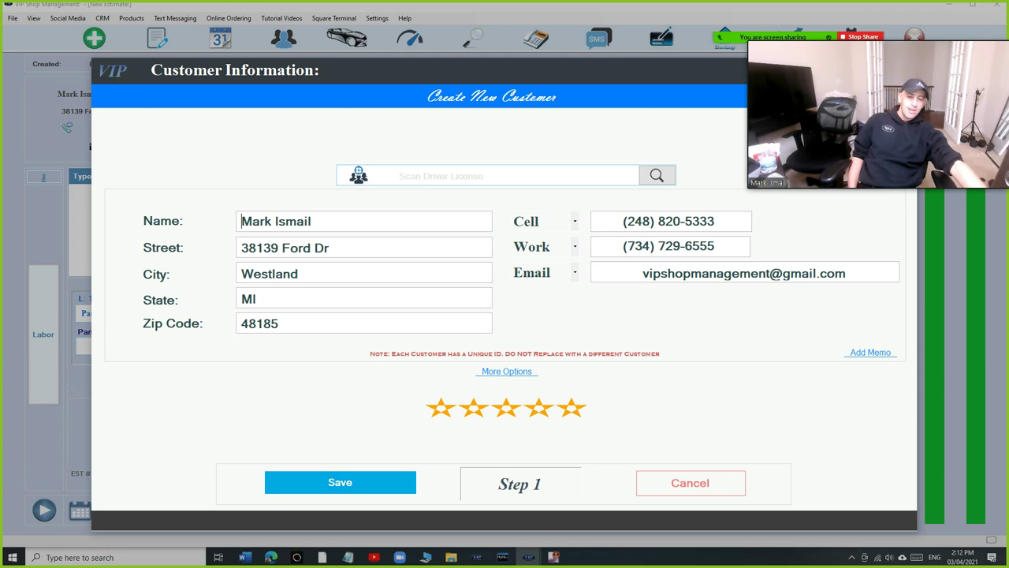
left_click(690, 483)
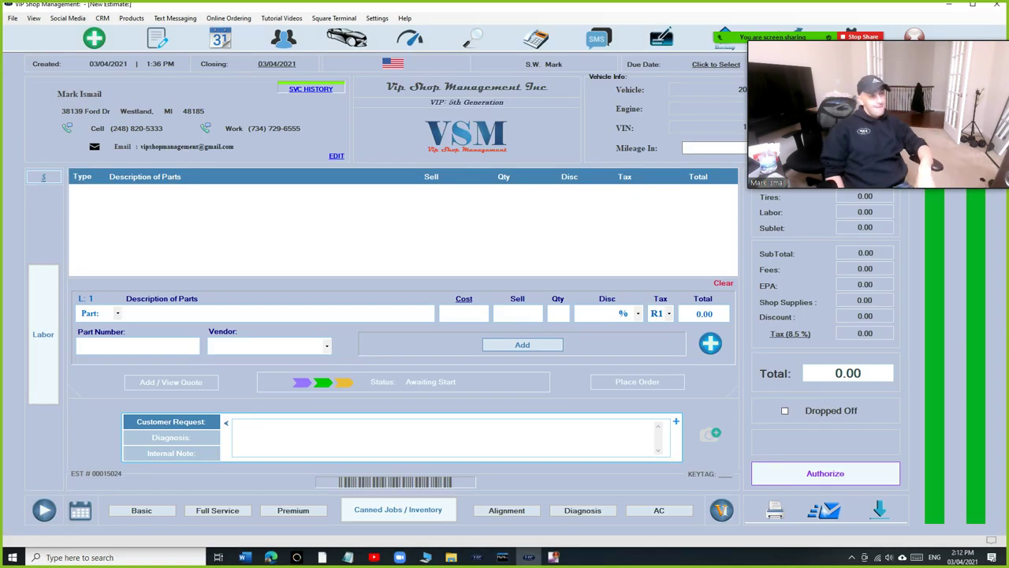